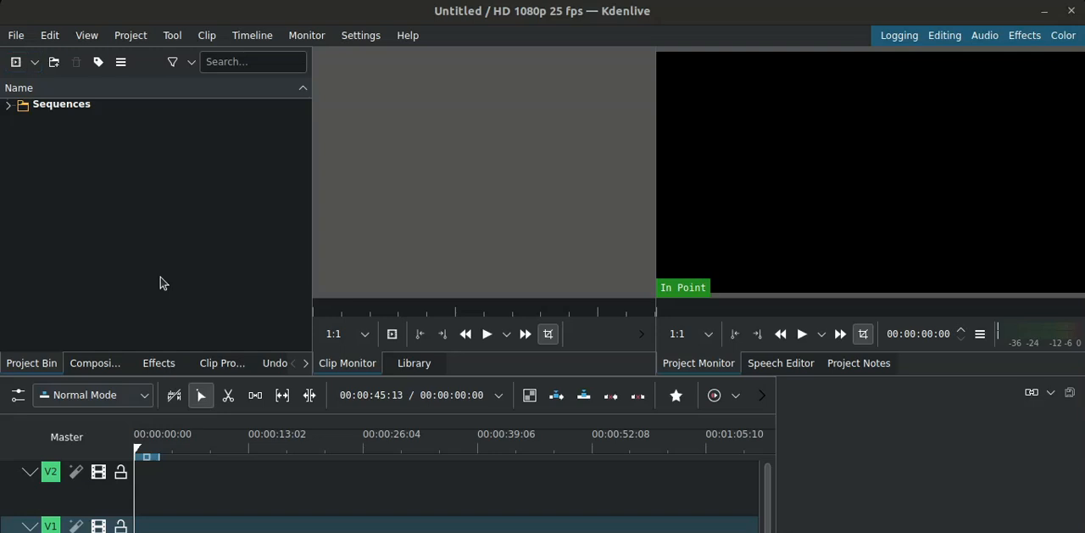
- Import scene 1.mp4, scene 2.mp4 and SCENE 3.mp4 from the Desktop folder into the project bin
click(16, 62)
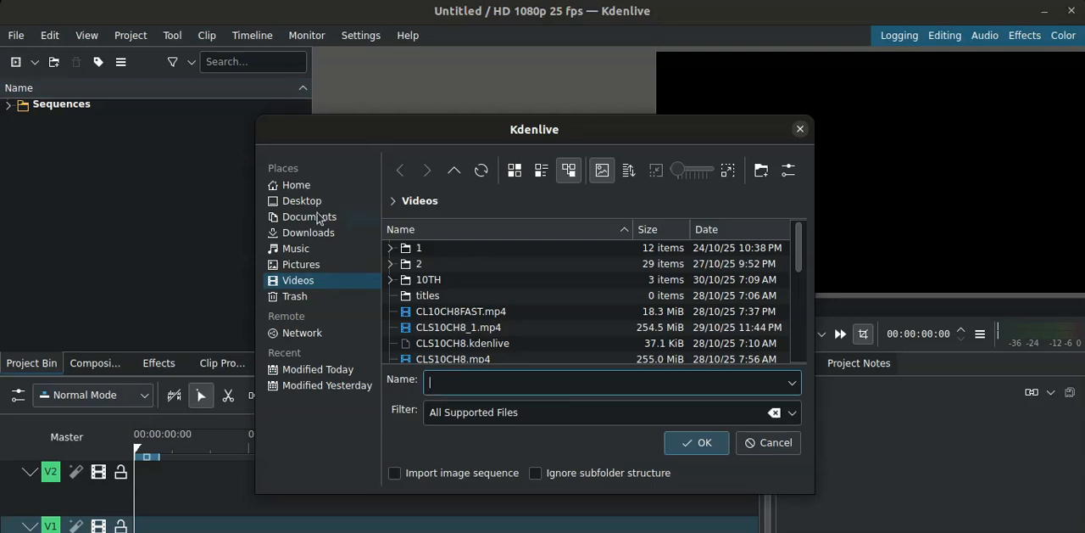
click(320, 205)
click(495, 249)
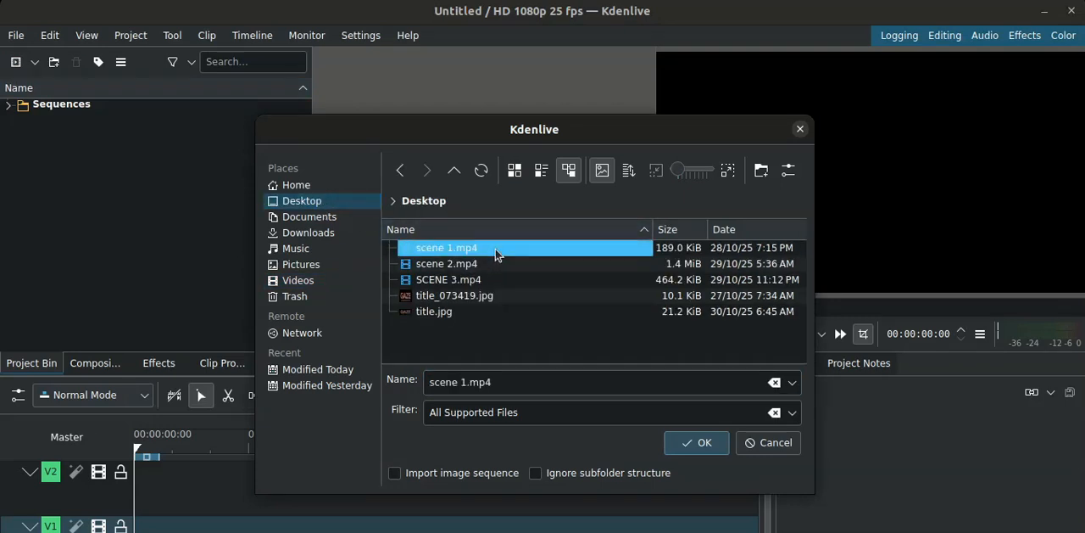
key(shift+Down)
key(shift+Down)
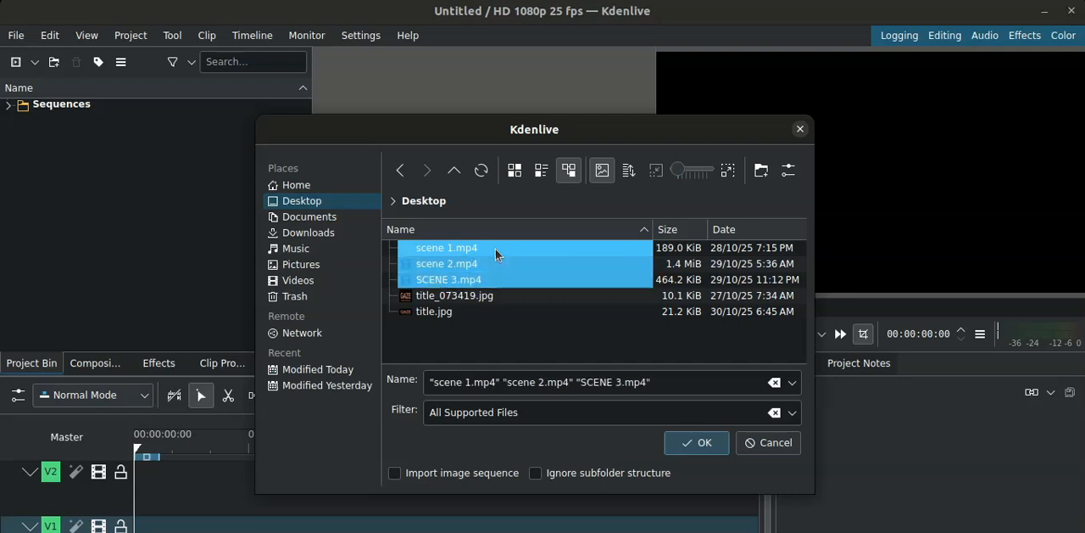
click(700, 446)
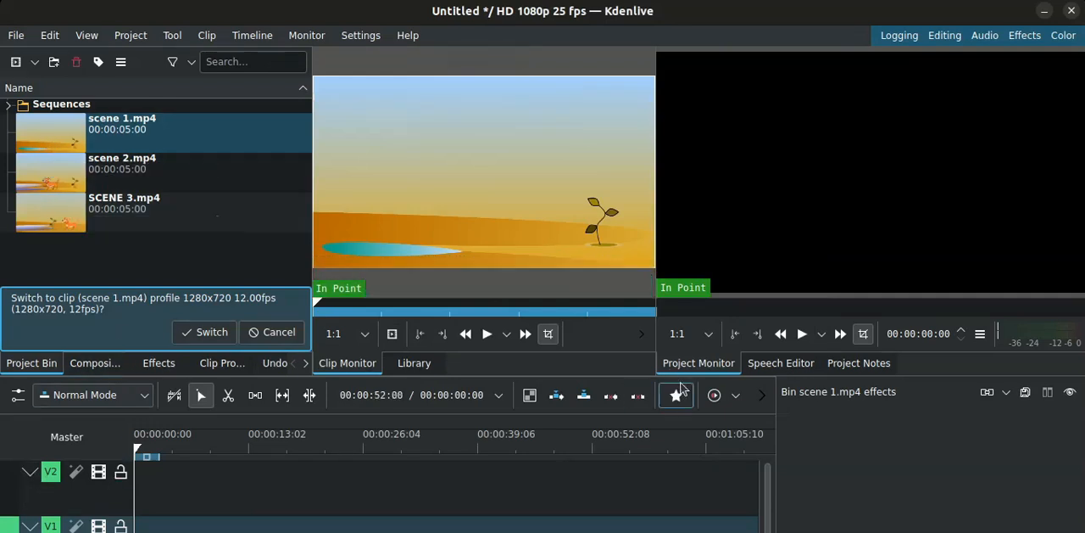
- Enlarge the timeline area and collapse the V2, V1 and audio tracks so all four fit in view
drag(683, 375, 680, 335)
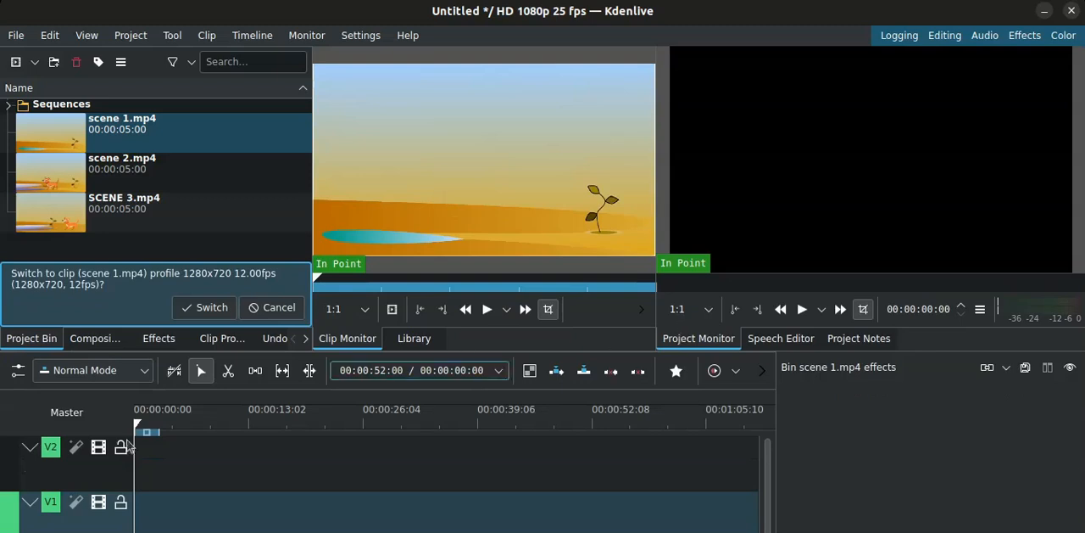
click(33, 453)
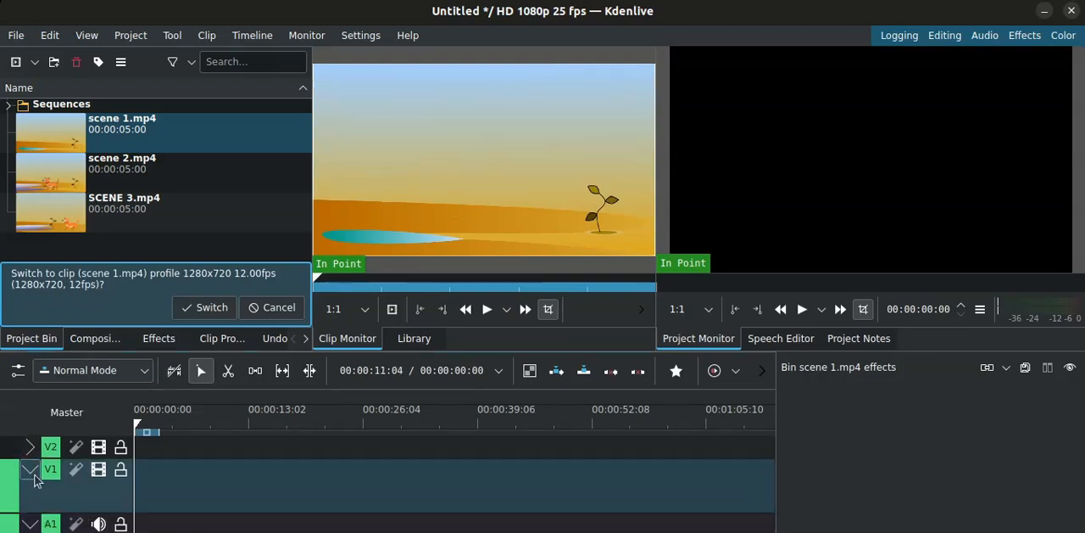
click(32, 471)
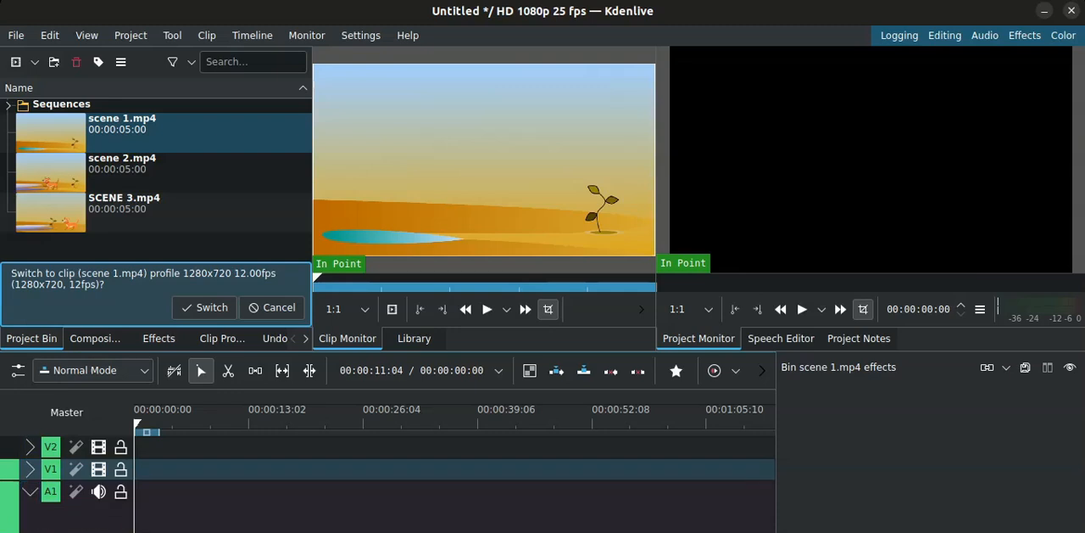
click(31, 491)
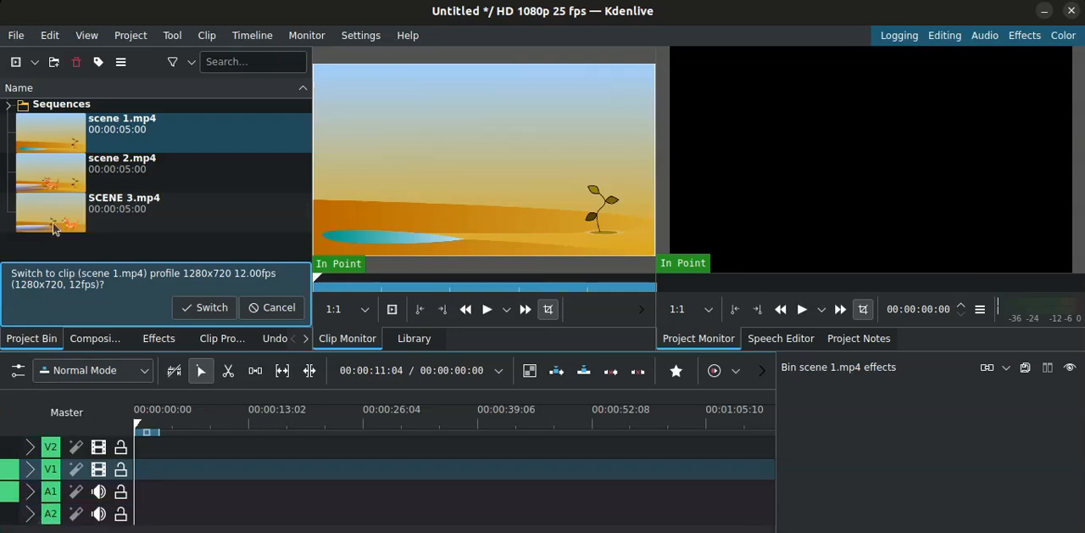
- Place scene 1, scene 2 and SCENE 3 end to end on track V1, starting at the beginning of the timeline
drag(74, 123, 140, 468)
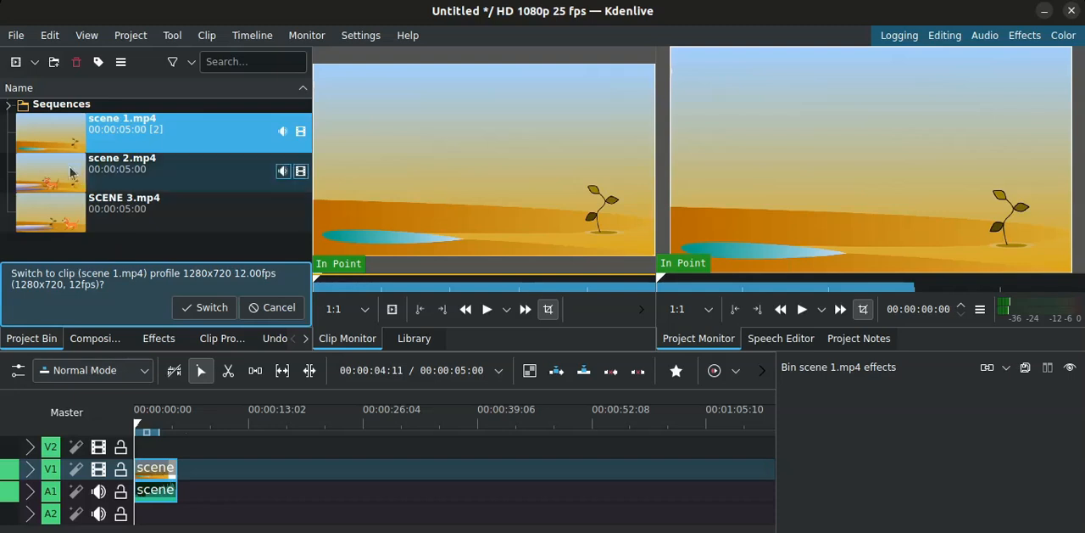
drag(56, 169, 176, 479)
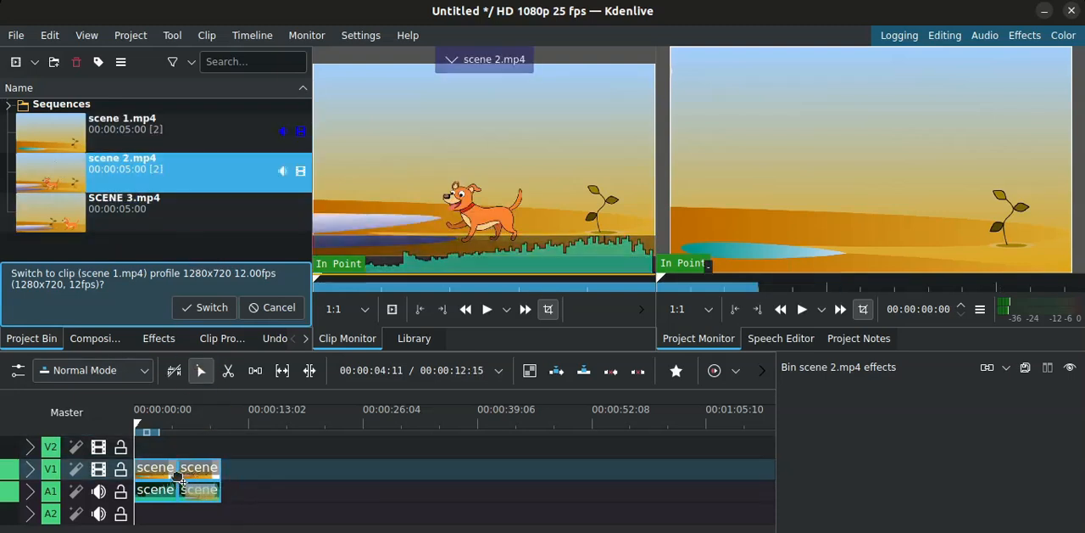
drag(95, 205, 233, 475)
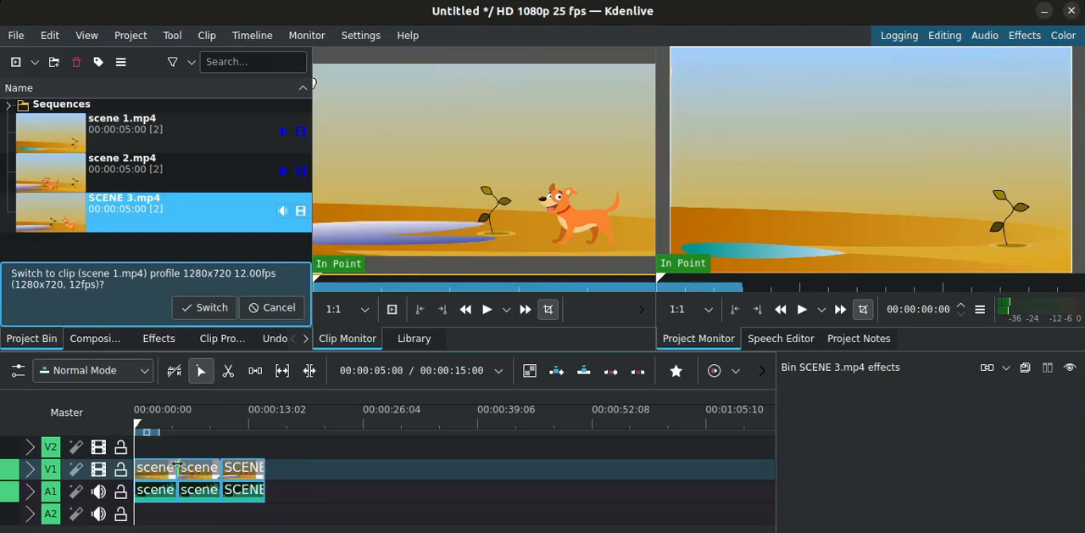
- Add a fade-out of 00:00:01:12 to the scene 1 clip, and a fade-in and fade-out to the scene 2 clip
drag(176, 462, 174, 466)
click(160, 469)
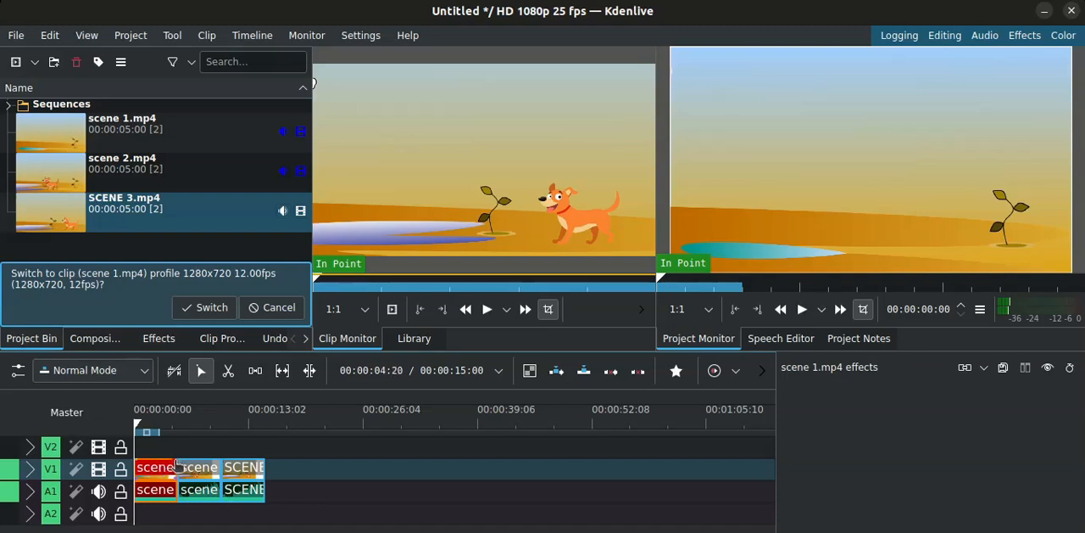
drag(174, 466, 165, 468)
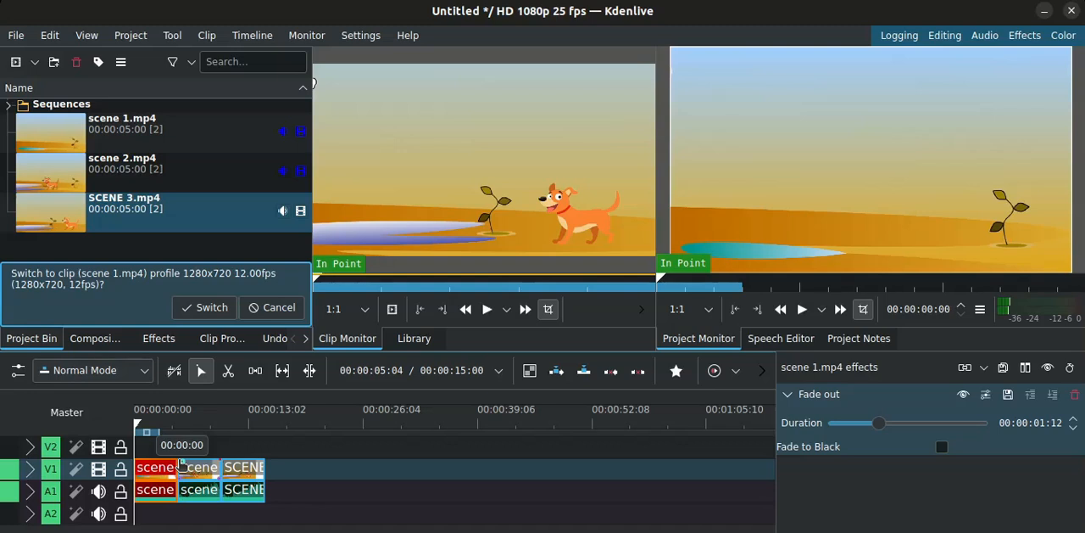
drag(180, 465, 188, 466)
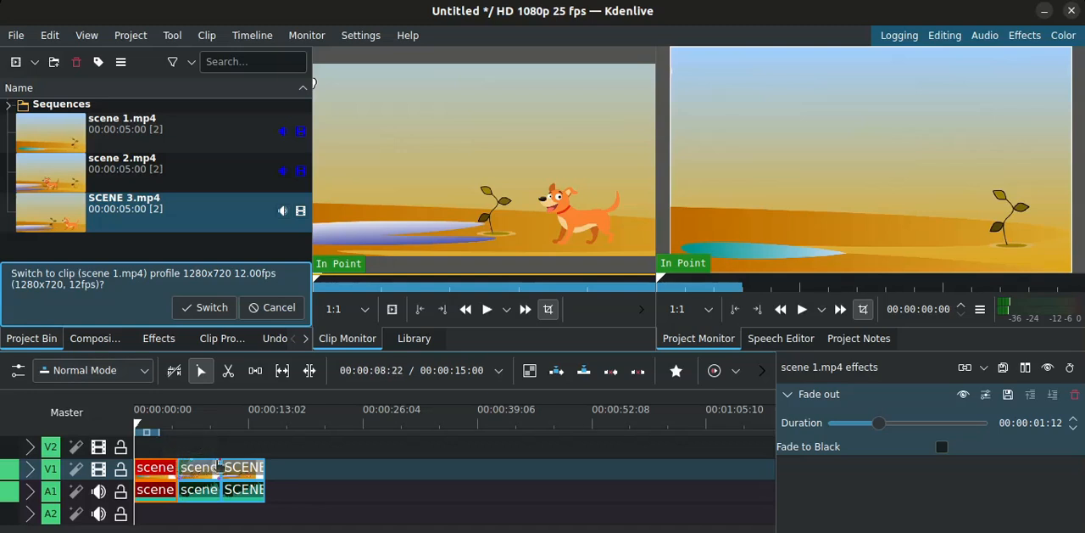
drag(219, 465, 211, 466)
click(137, 34)
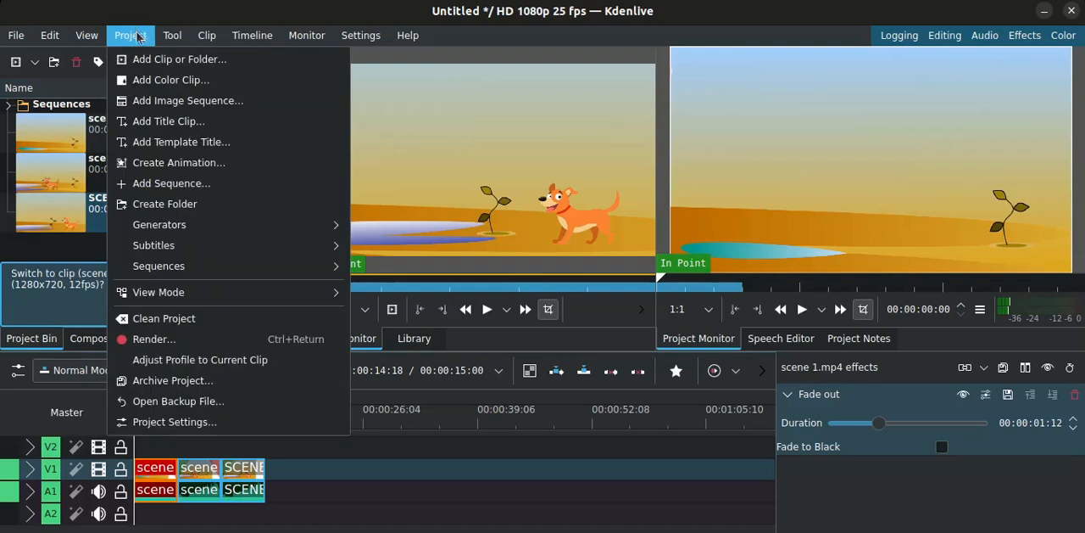
click(196, 128)
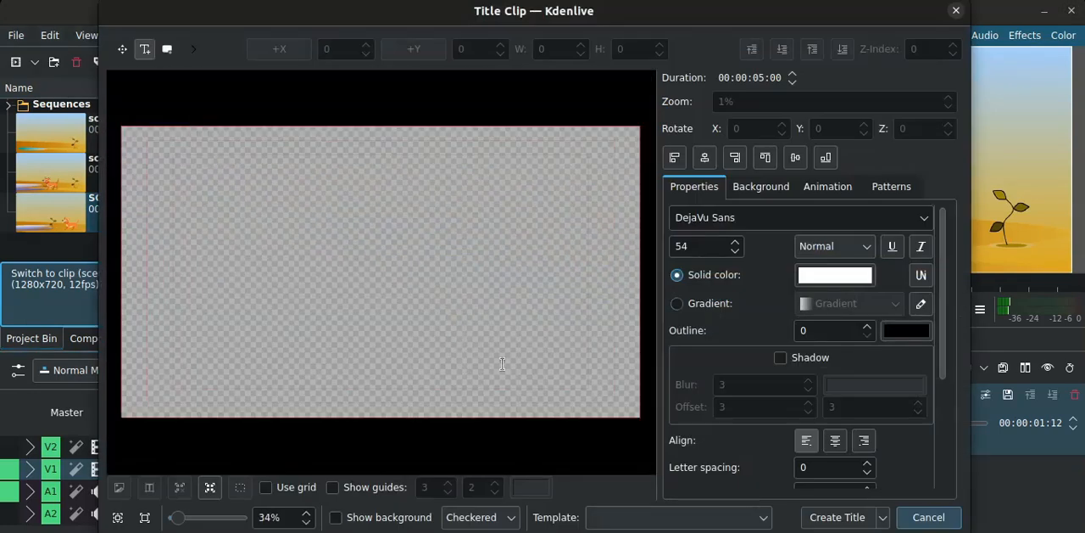
click(933, 517)
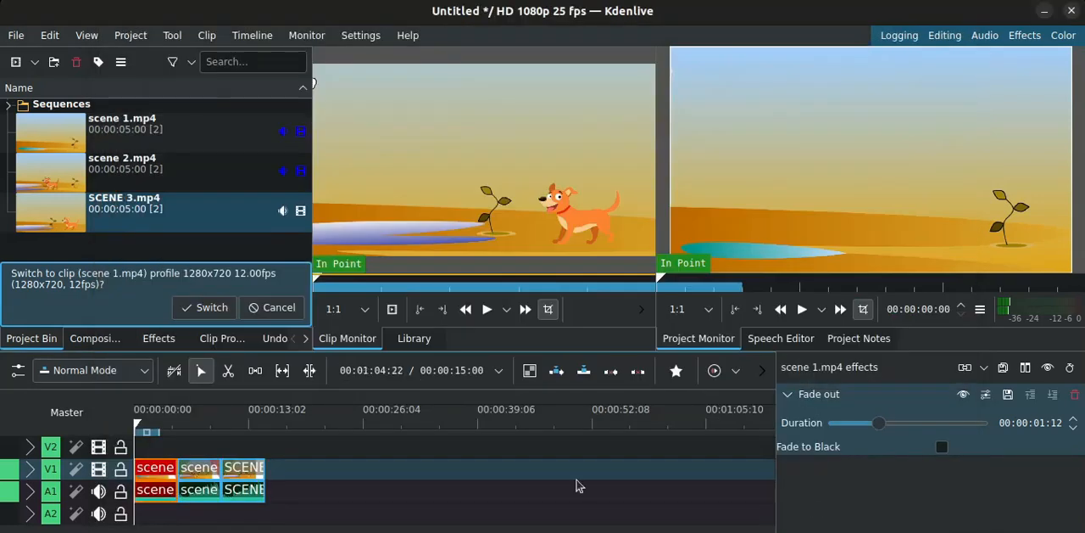
- Move the playhead to 00:00:00:09 near the timeline start and begin a title clip with the text LUNA
click(140, 430)
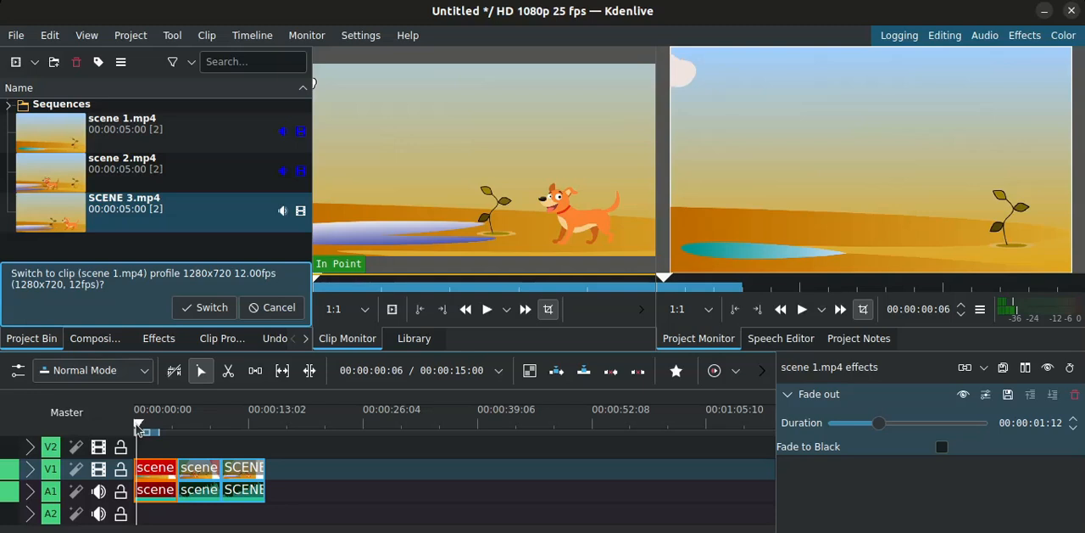
drag(136, 423, 137, 420)
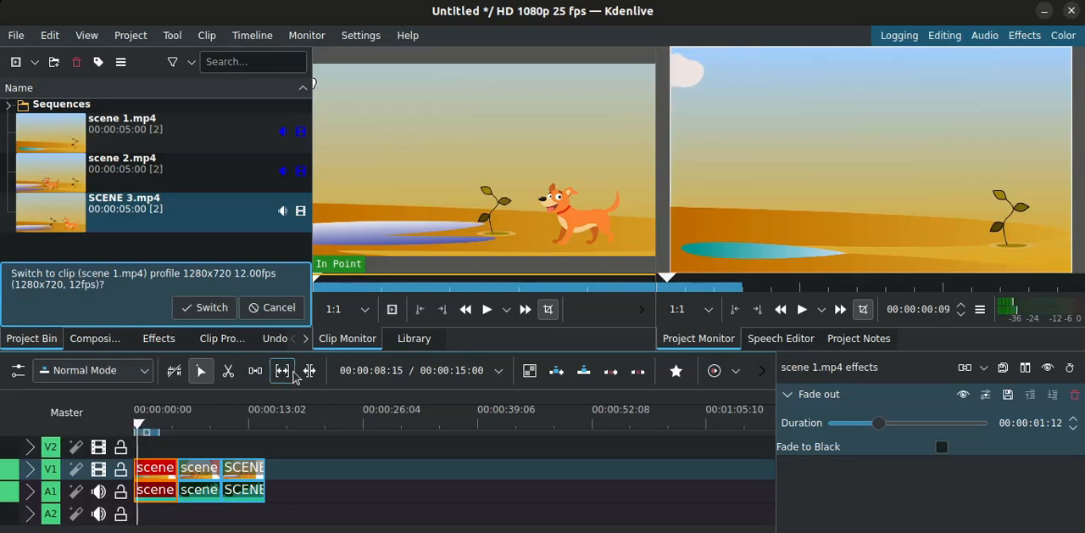
click(138, 39)
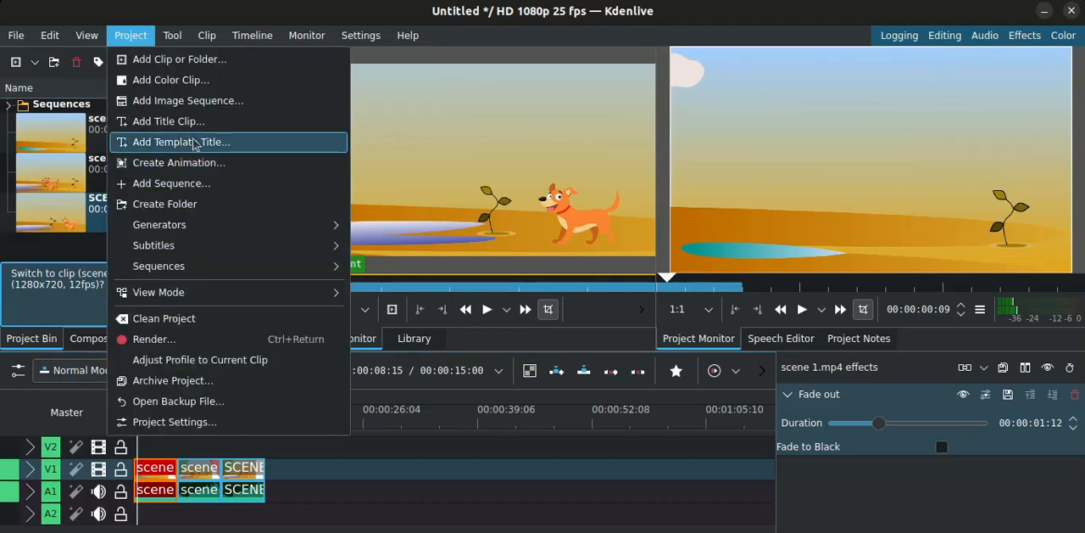
click(212, 122)
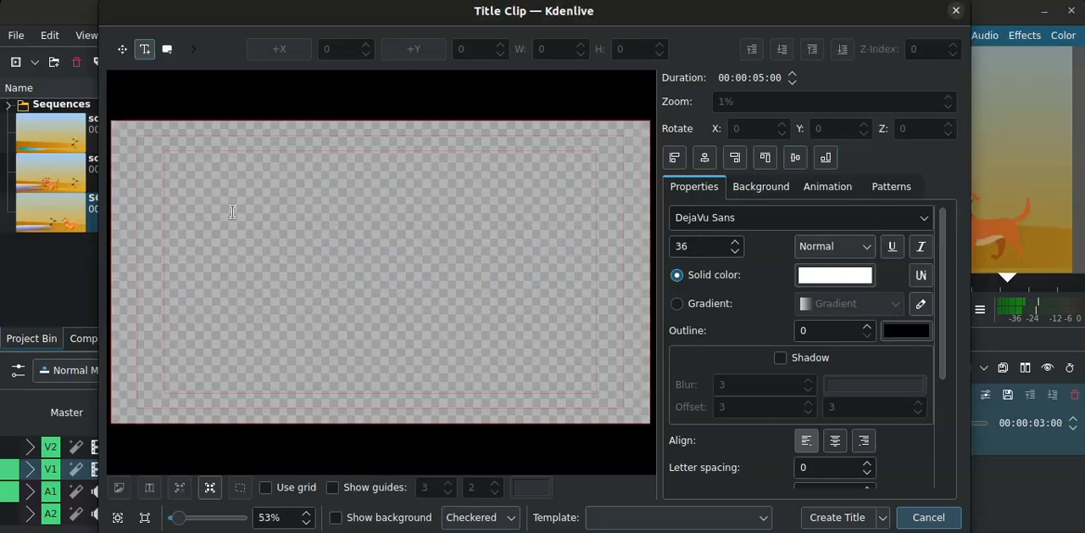
click(233, 212)
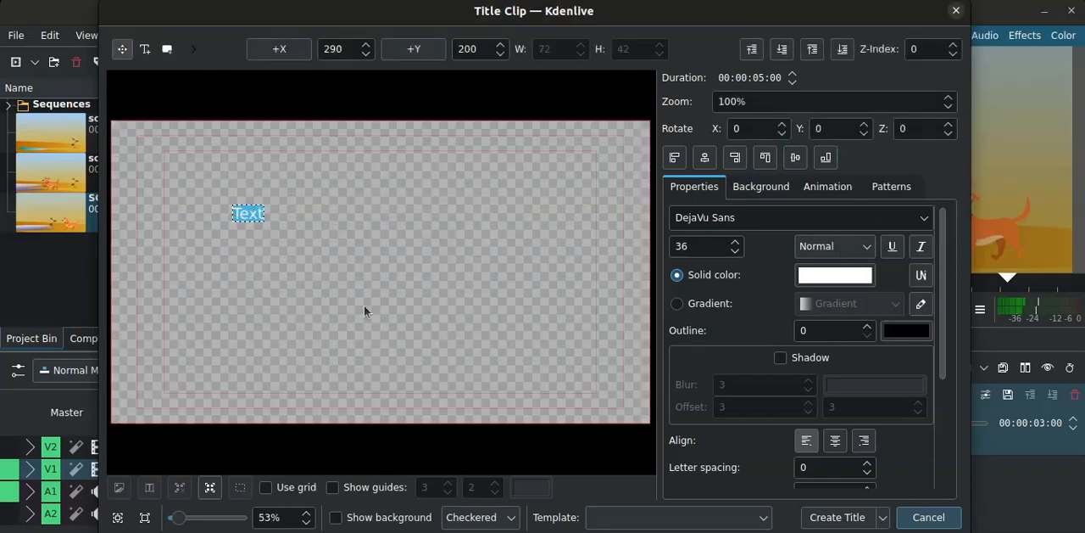
text(LUNA)
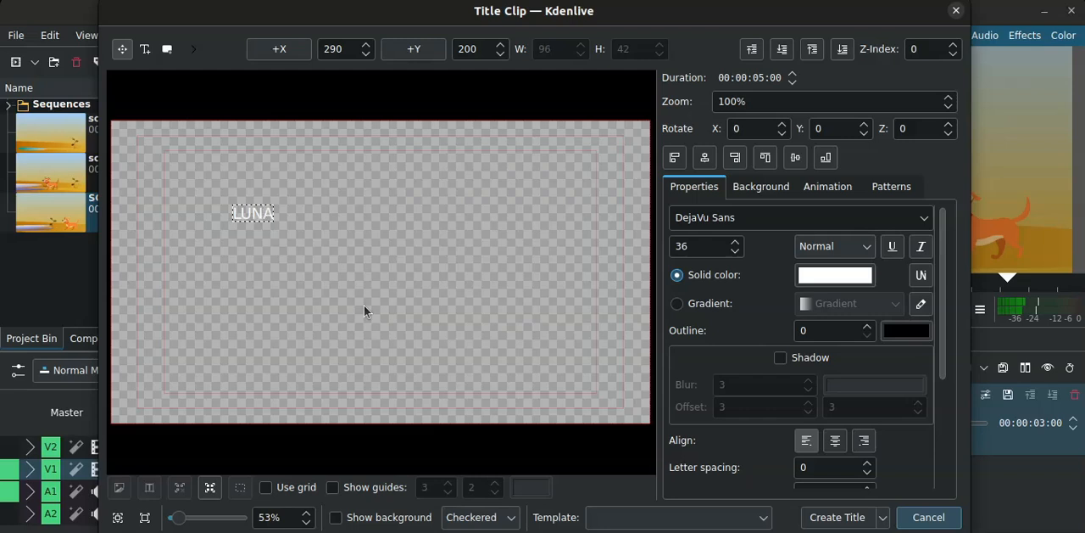
- Set the LUNA title text to solid red (#ff0000) and its font size to 50
click(818, 277)
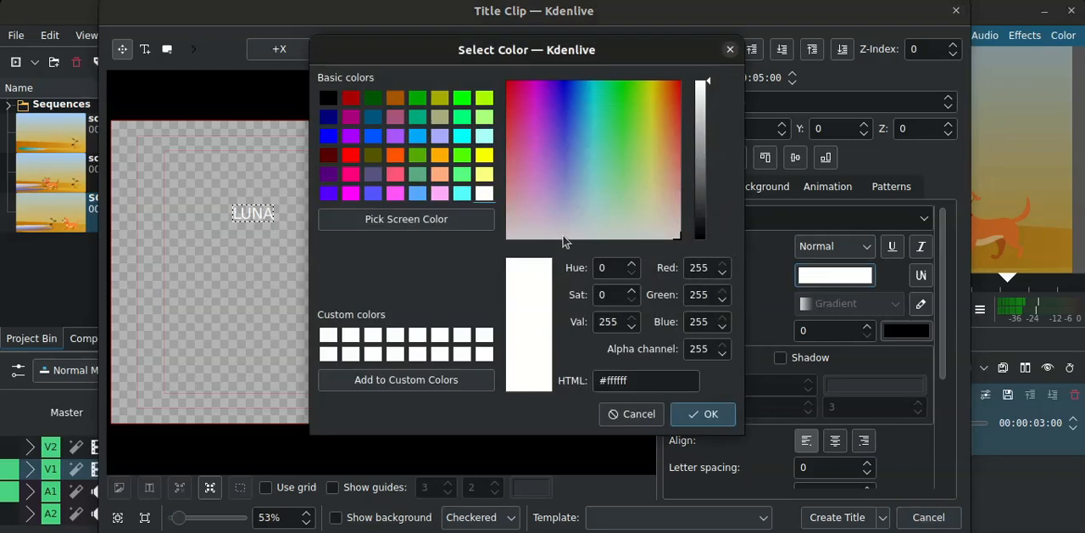
click(351, 155)
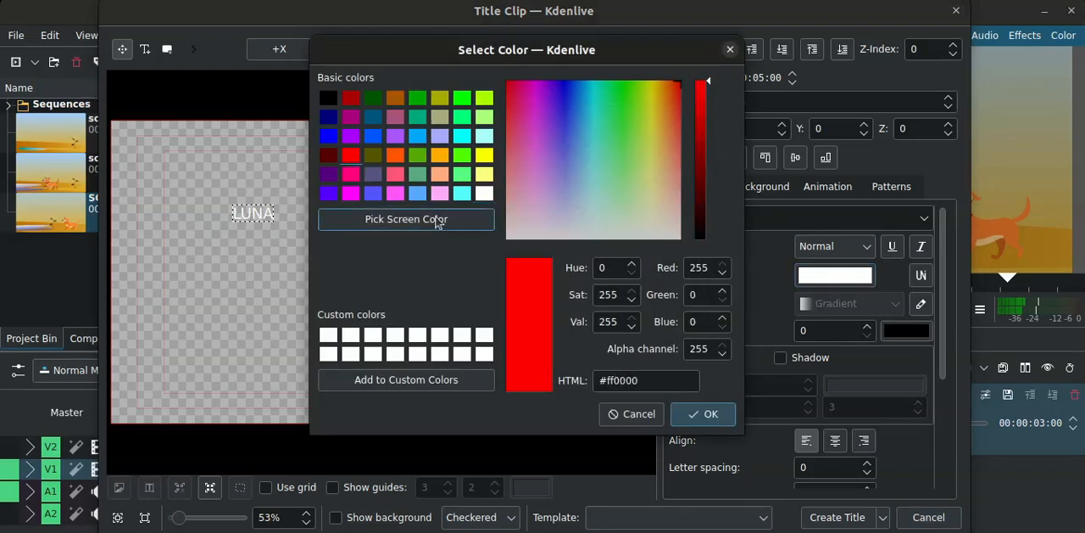
click(702, 414)
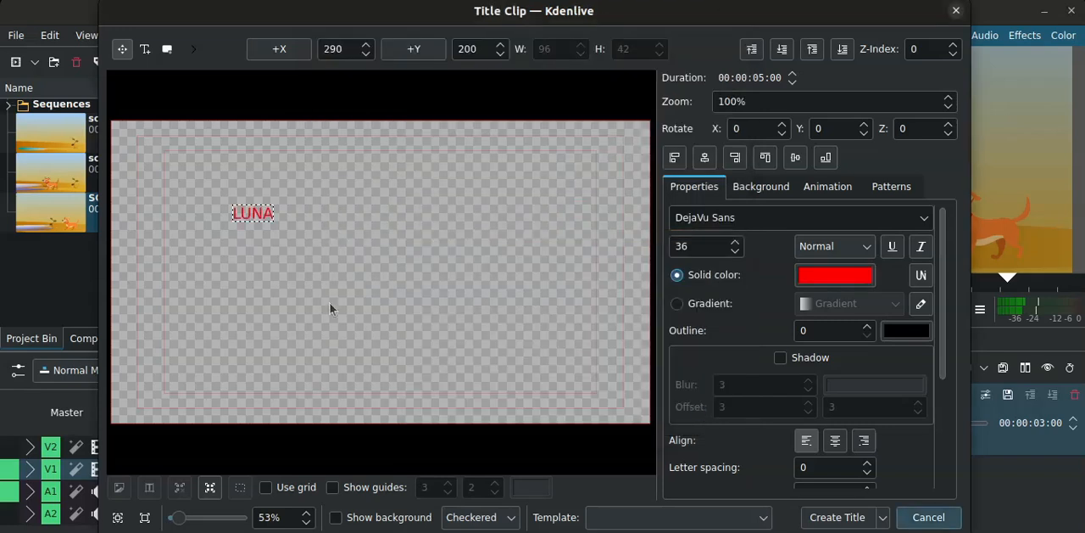
click(711, 247)
text(50)
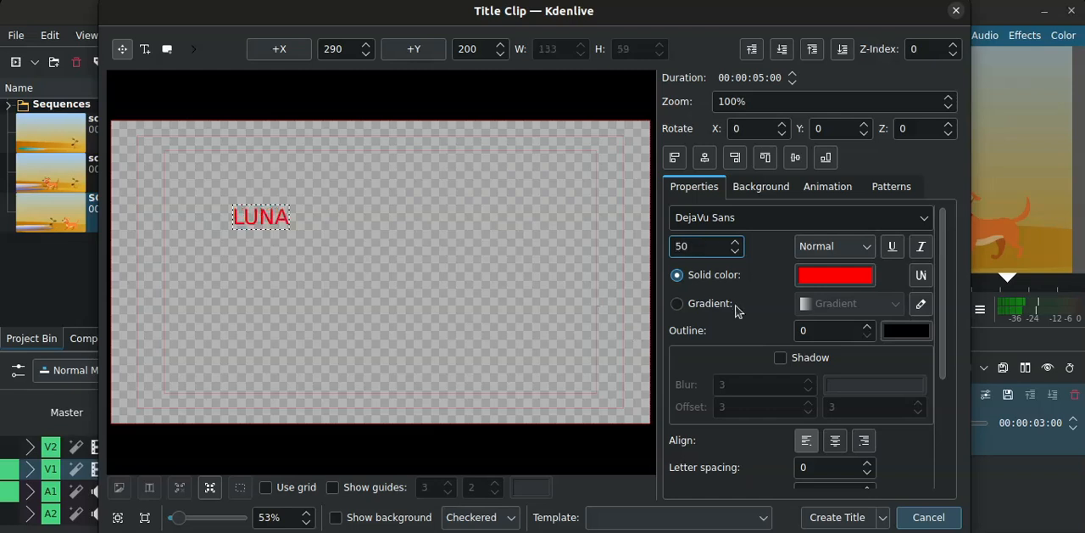
- Enable the shadow and the typewriter effect for the LUNA title text
click(780, 357)
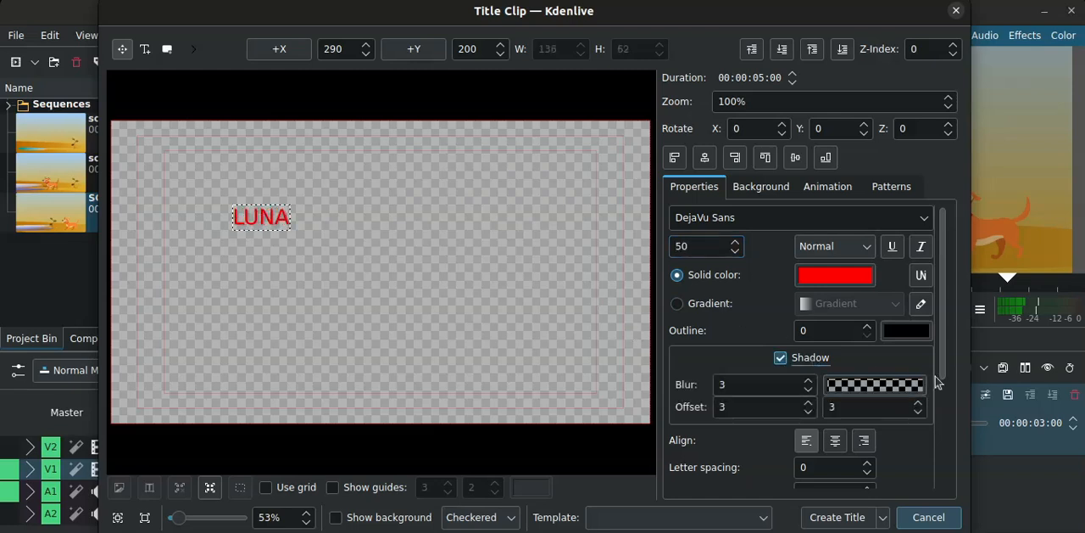
scroll(946, 383, down, 3)
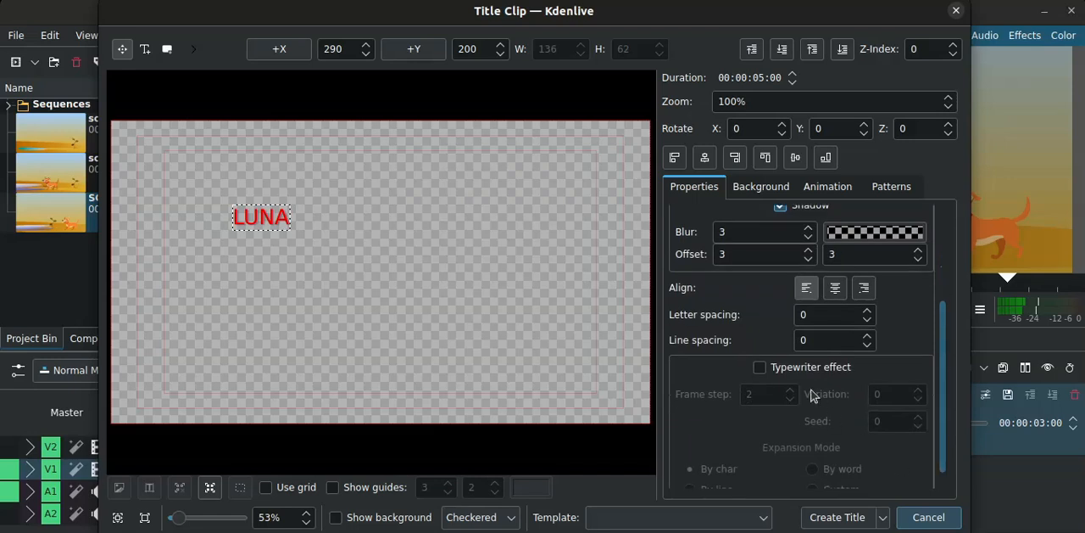
click(836, 375)
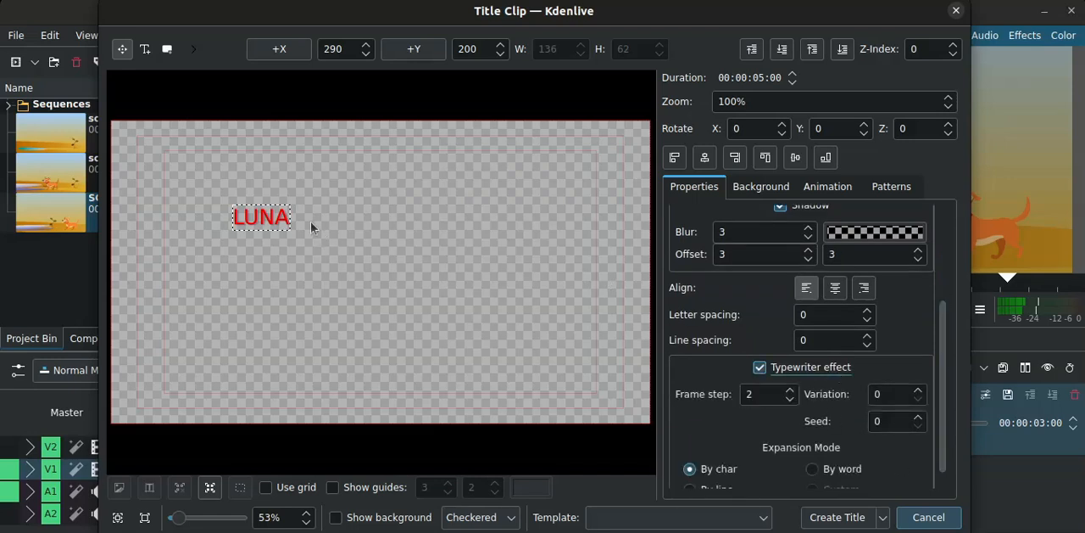
- Move the LUNA text to the upper centre of the title frame, at about X 571, Y 111
double_click(262, 220)
drag(262, 220, 341, 184)
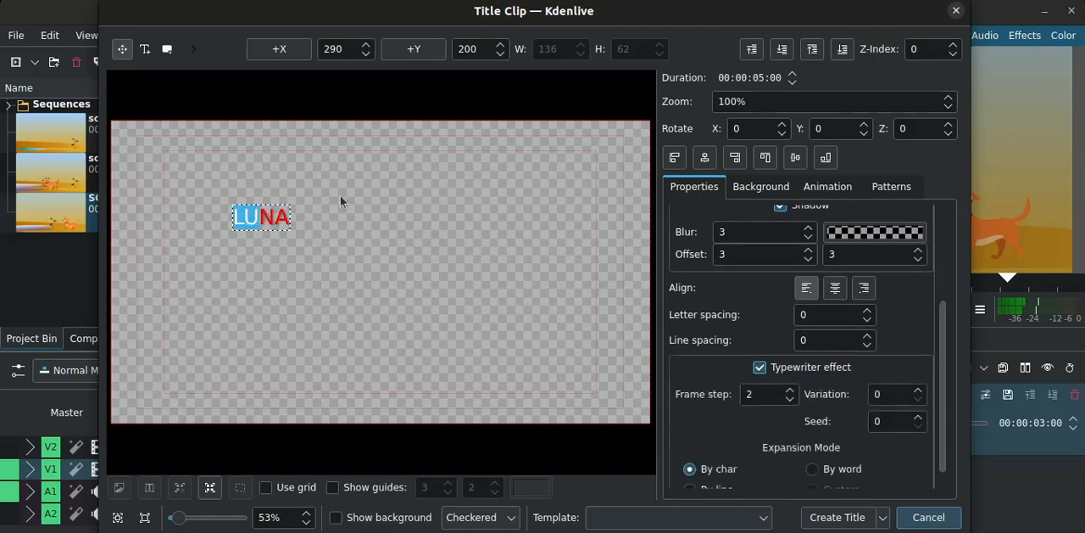
click(341, 196)
drag(273, 220, 388, 183)
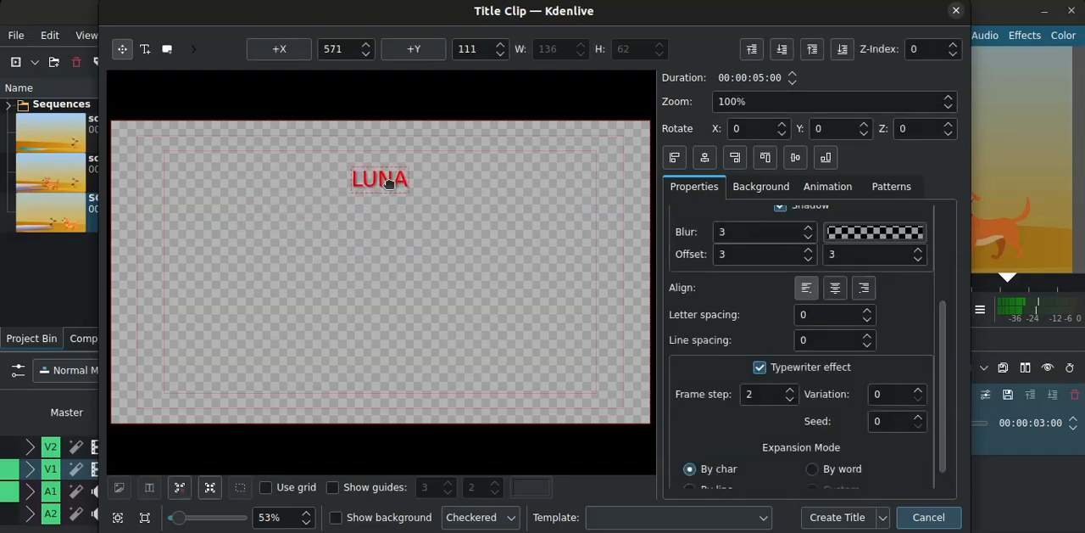
- Create the LUNA title clip and place it at the start of track V2, above scene 1
click(838, 516)
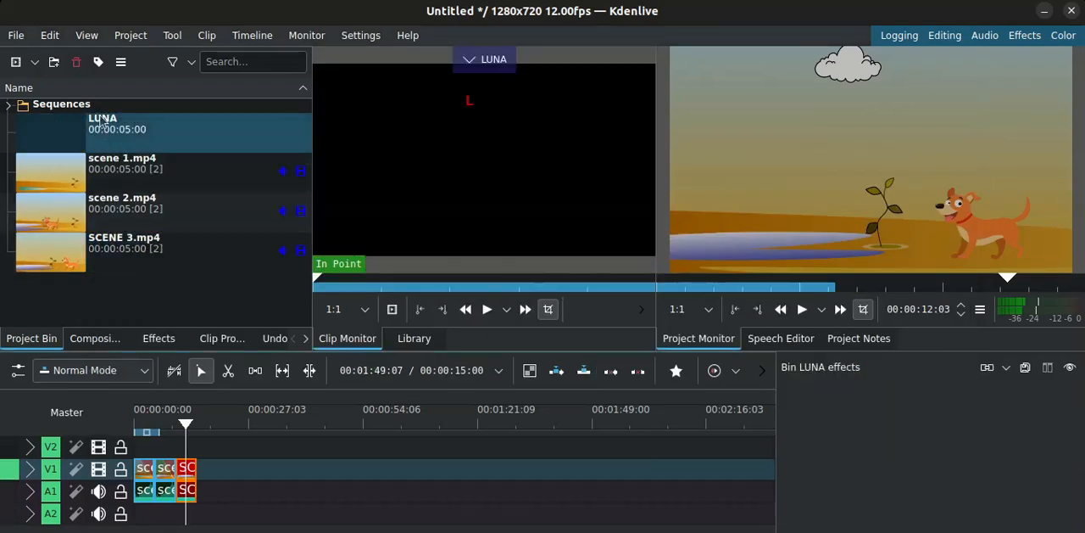
drag(78, 131, 138, 456)
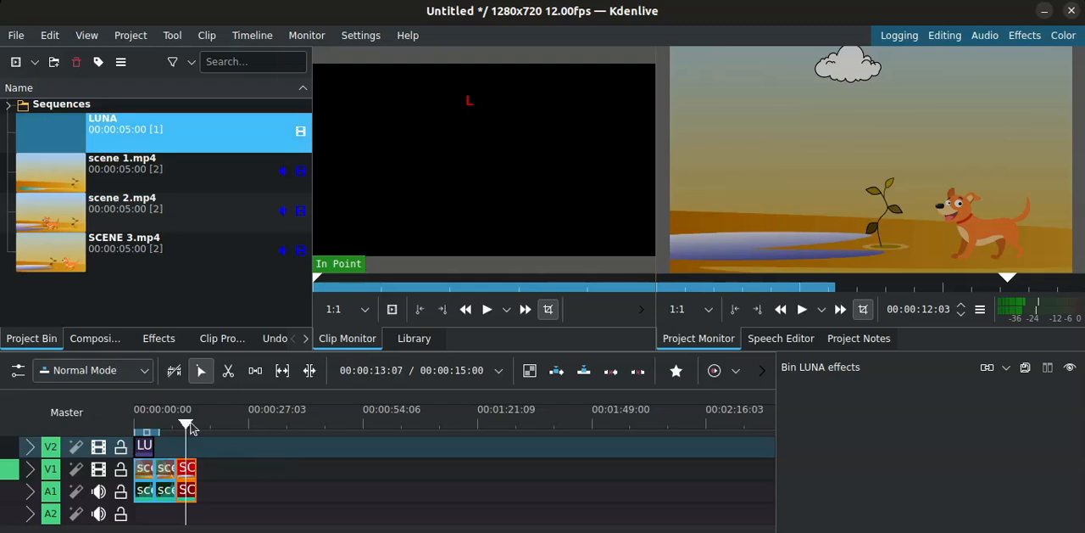
- Play the assembled timeline from the beginning to review the scenes and title, stop playback, and select the LUNA clip on V2
drag(188, 424, 136, 419)
click(801, 310)
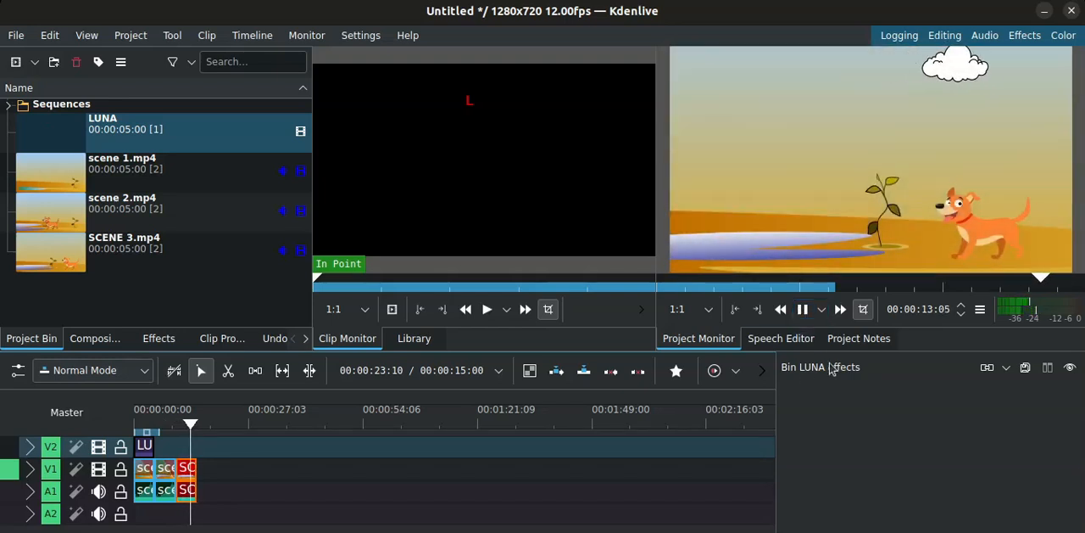
click(803, 309)
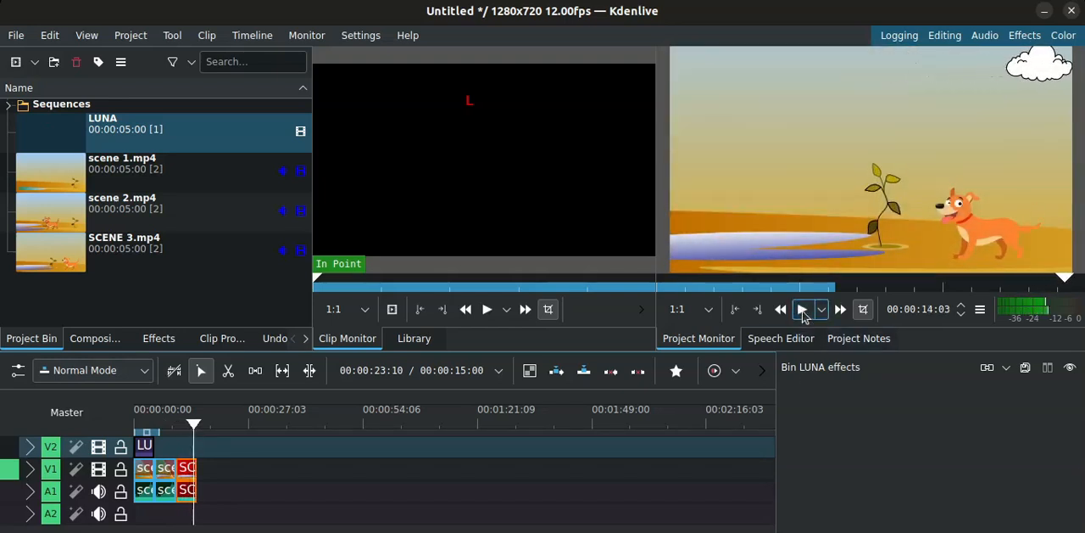
click(144, 444)
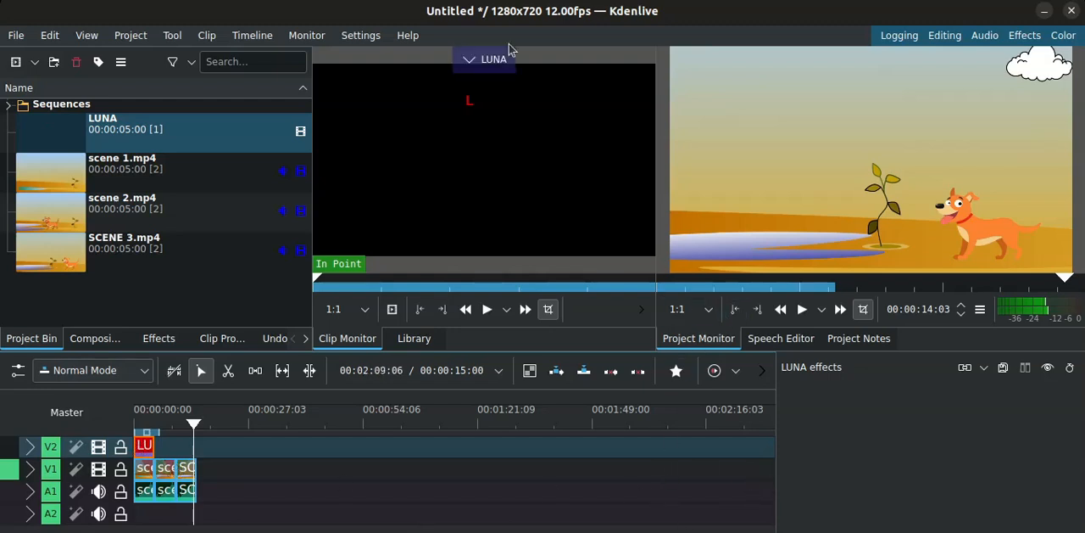
- Bring up the project's render settings and change the output file name from the default to LUNA
click(131, 35)
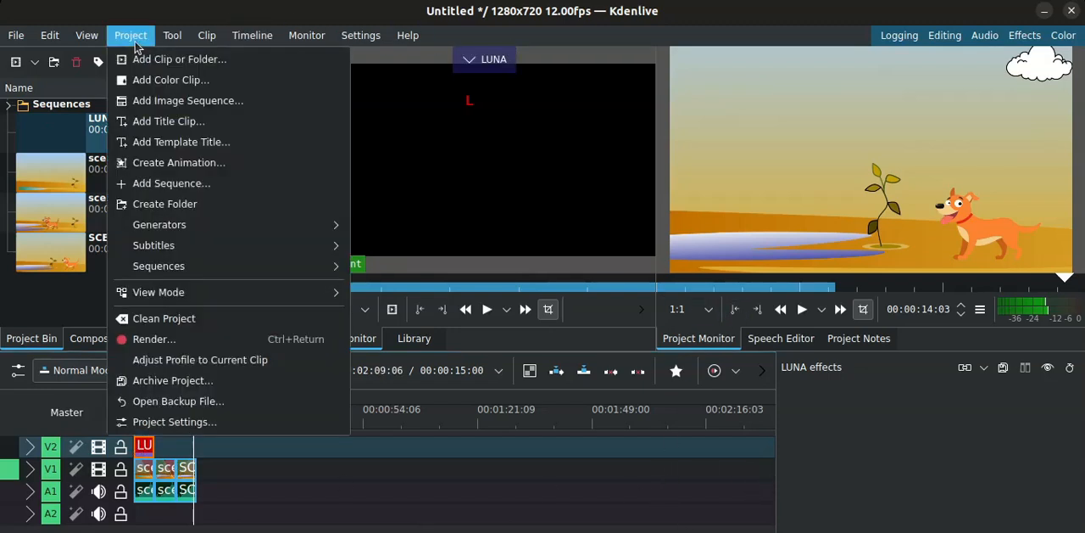
click(161, 340)
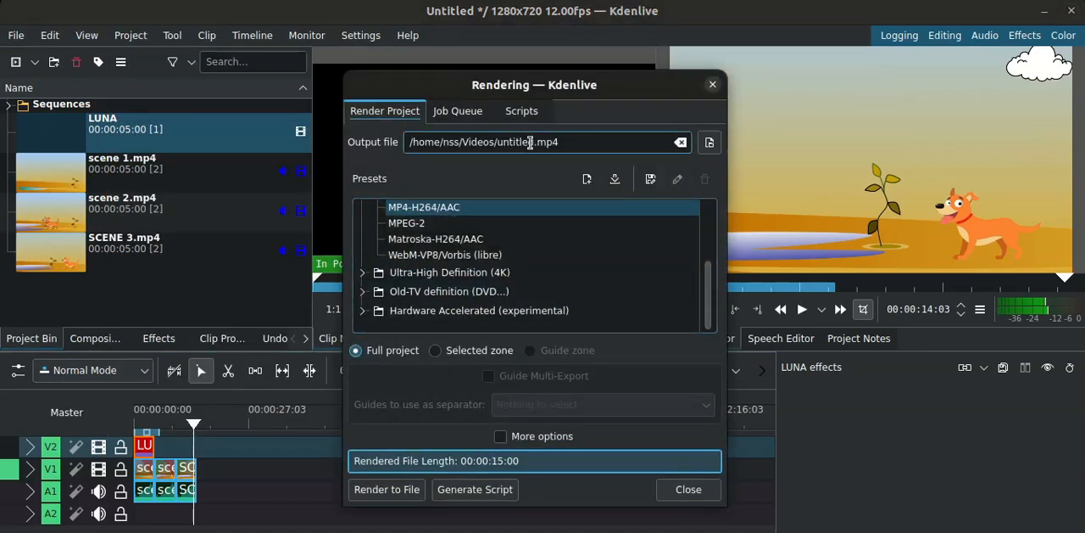
key(BackSpace)
key(BackSpace)
key(BackSpace)
key(BackSpace)
key(BackSpace)
text(LUNA)
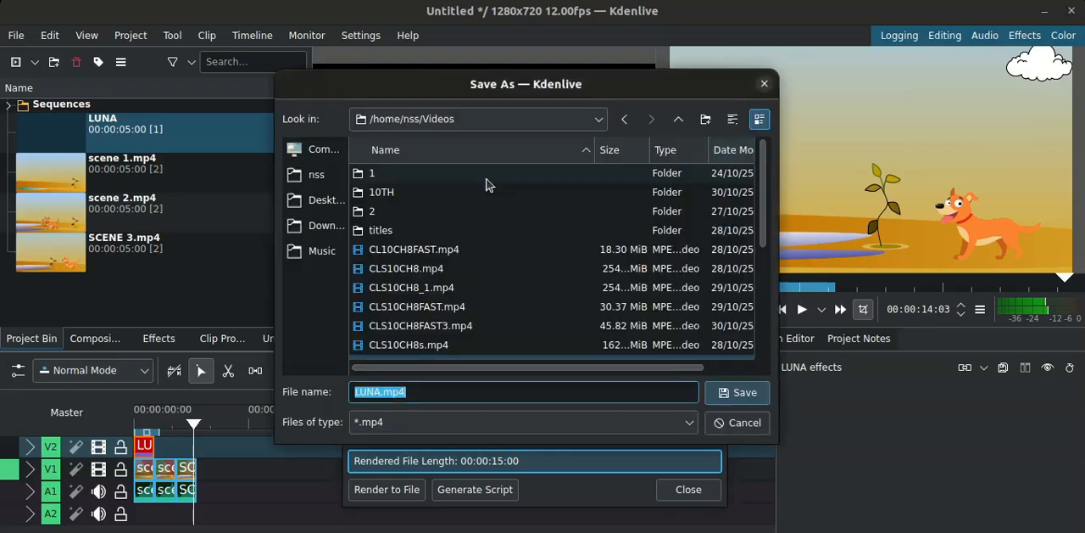
- Set the output location to the Desktop folder and render the full project as LUNA.mp4
click(319, 200)
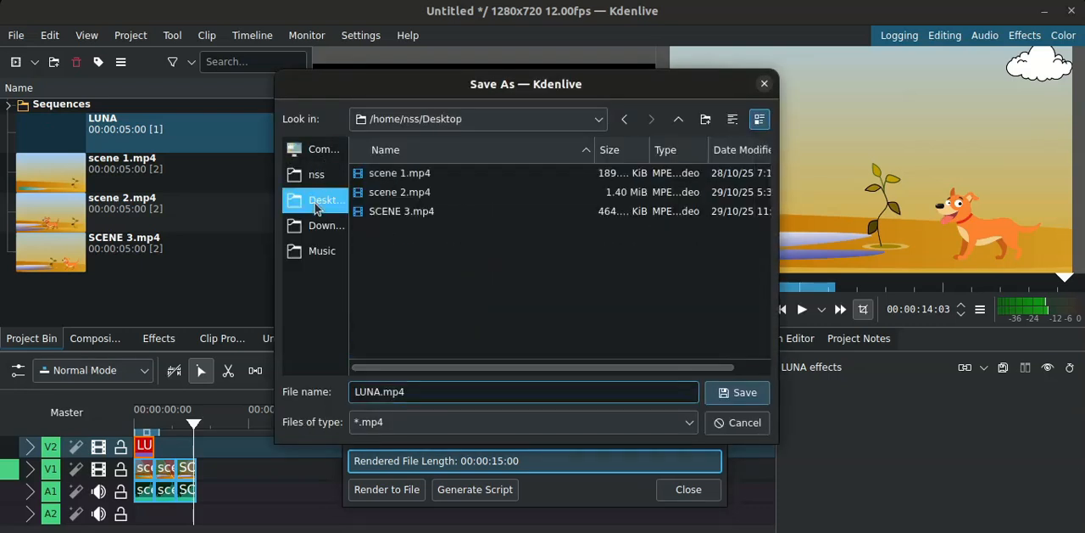
click(734, 397)
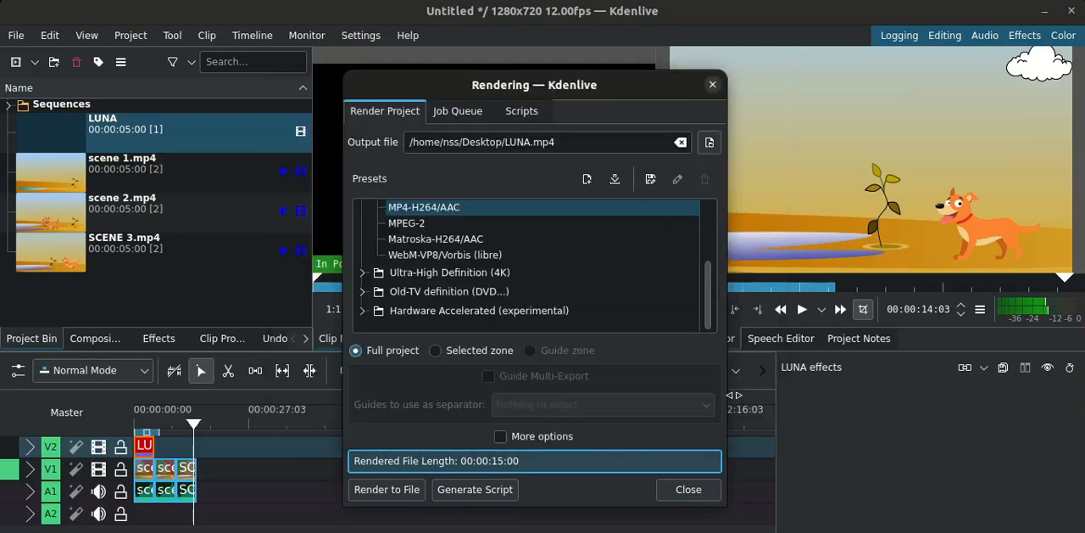
click(387, 489)
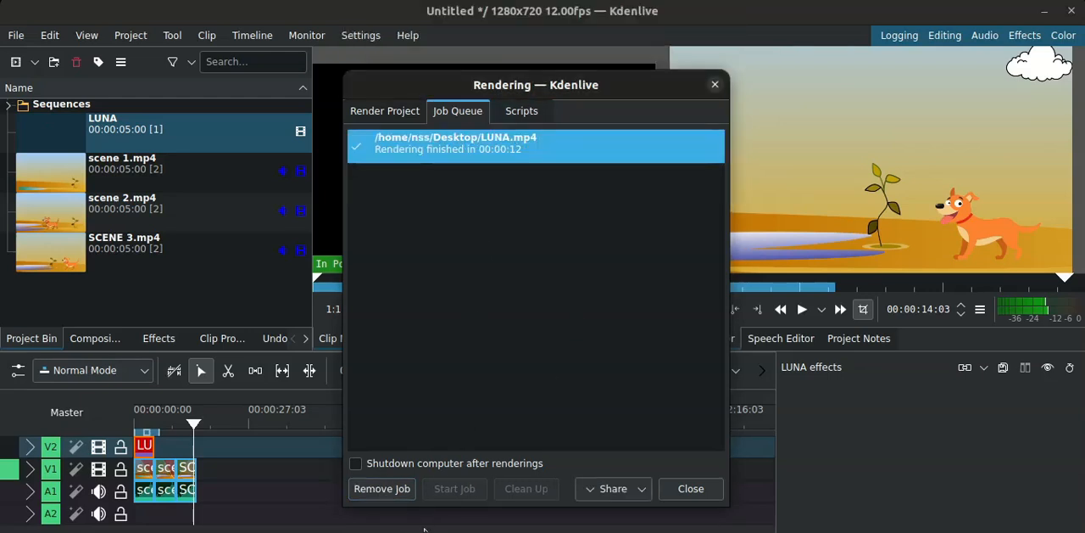
- Switch to the file manager and play the rendered LUNA.mp4 from the Desktop folder
click(438, 531)
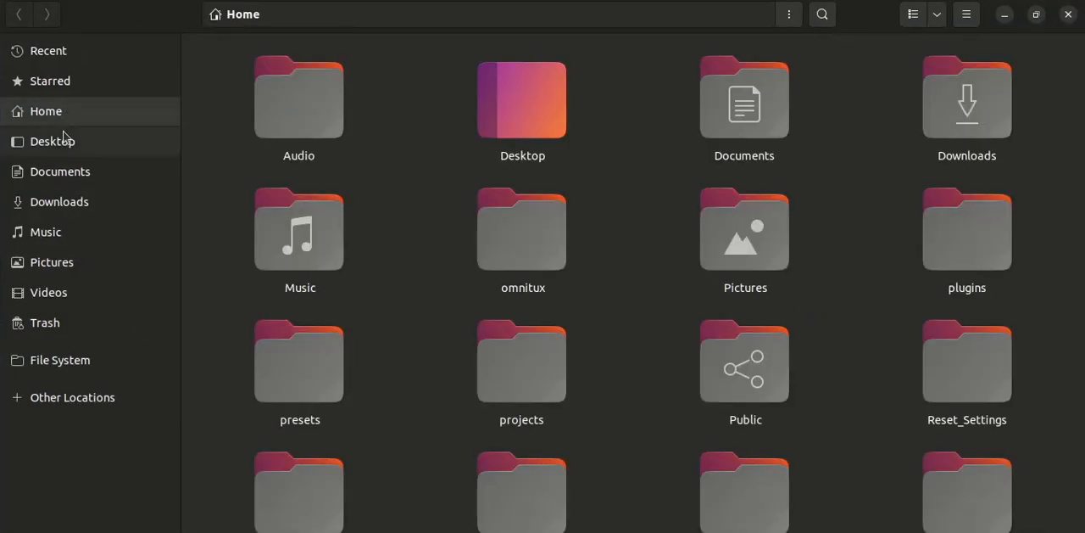
click(66, 141)
click(329, 76)
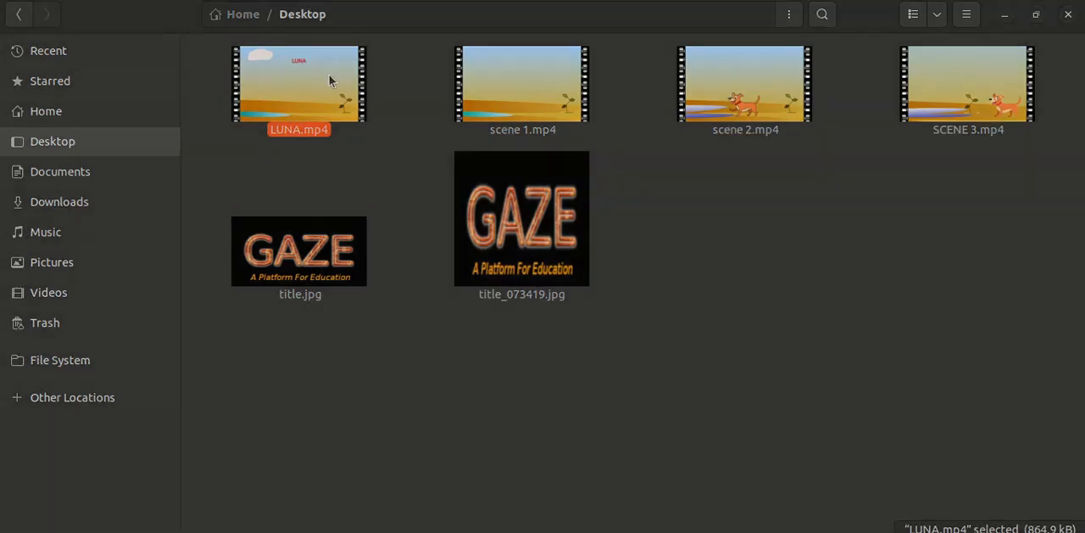
double_click(331, 80)
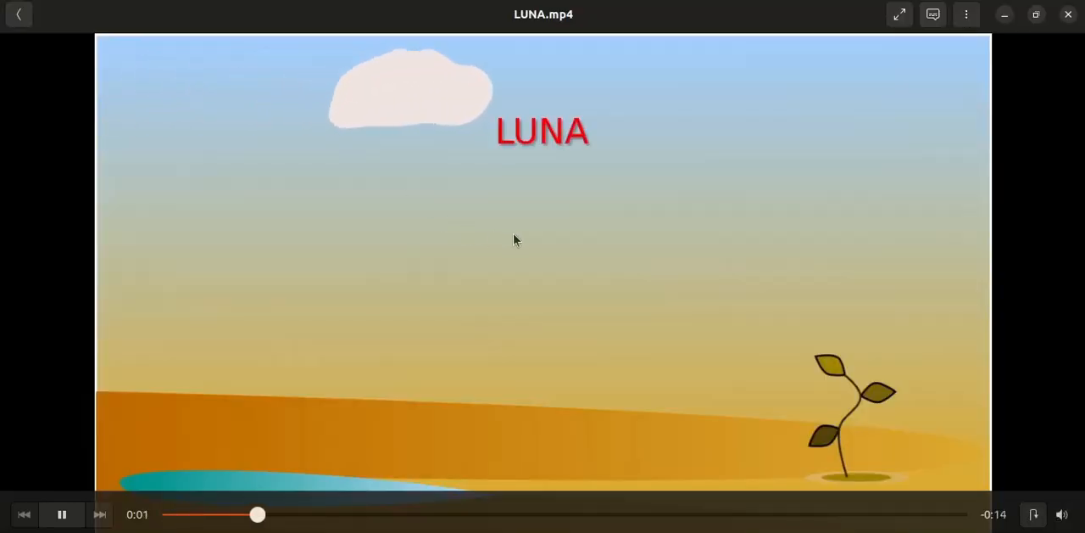